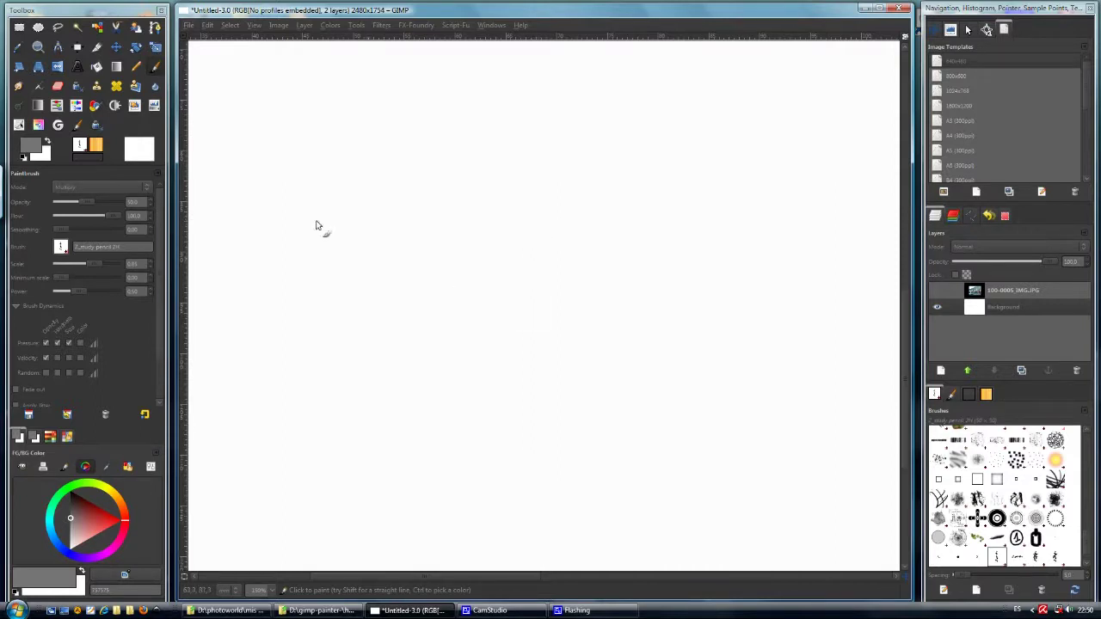
Choose the GPS 2B Pencil Grain2 preset and sketch the head's profile outline
click(66, 415)
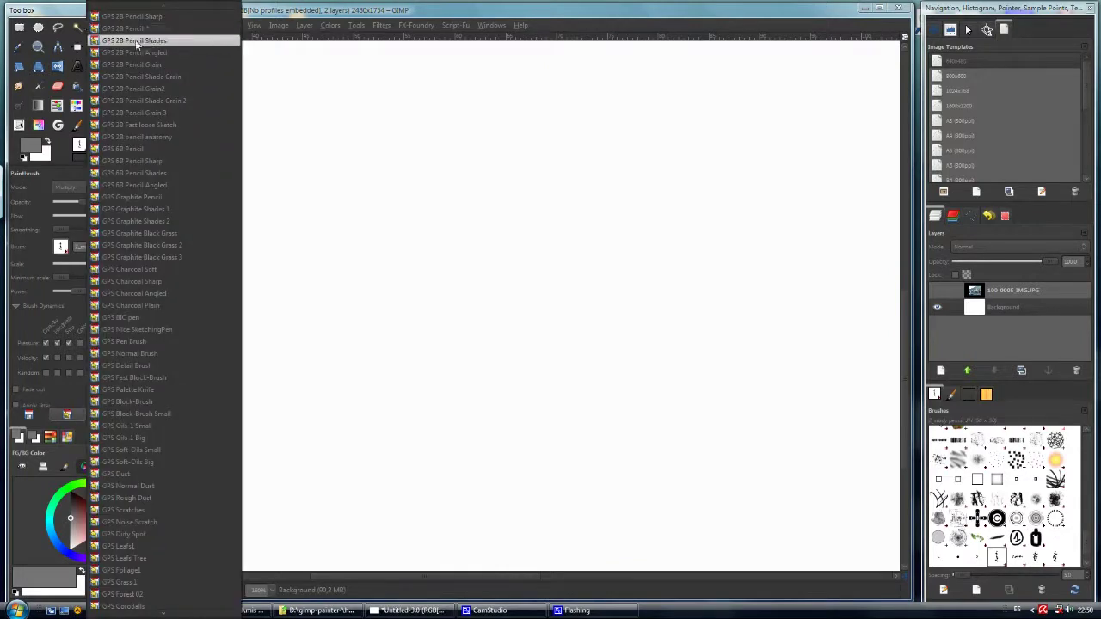
click(140, 92)
mouse_move(582, 141)
mouse_down()
mouse_move(516, 143)
mouse_move(594, 128)
mouse_up()
drag(487, 95, 689, 176)
drag(661, 141, 667, 344)
drag(664, 198, 662, 480)
mouse_move(675, 345)
mouse_down()
mouse_move(597, 469)
mouse_move(409, 516)
mouse_up()
mouse_move(661, 365)
mouse_down()
mouse_move(618, 310)
mouse_move(585, 160)
mouse_move(566, 142)
mouse_move(671, 181)
mouse_up()
Hatch the hair, back of the head, jaw and neck with dense dark strokes
drag(580, 138, 671, 211)
mouse_move(593, 172)
mouse_down()
mouse_move(595, 212)
mouse_move(658, 267)
mouse_move(619, 326)
mouse_move(529, 206)
mouse_move(482, 224)
mouse_up()
mouse_move(495, 151)
mouse_down()
mouse_move(495, 202)
mouse_move(480, 228)
mouse_move(503, 258)
mouse_move(505, 288)
mouse_move(529, 294)
mouse_move(506, 313)
mouse_move(507, 332)
mouse_move(561, 329)
mouse_move(514, 392)
mouse_move(559, 387)
mouse_up()
mouse_move(555, 379)
mouse_down()
mouse_move(606, 352)
mouse_move(520, 394)
mouse_move(451, 456)
mouse_up()
drag(550, 398, 430, 486)
drag(568, 434, 590, 414)
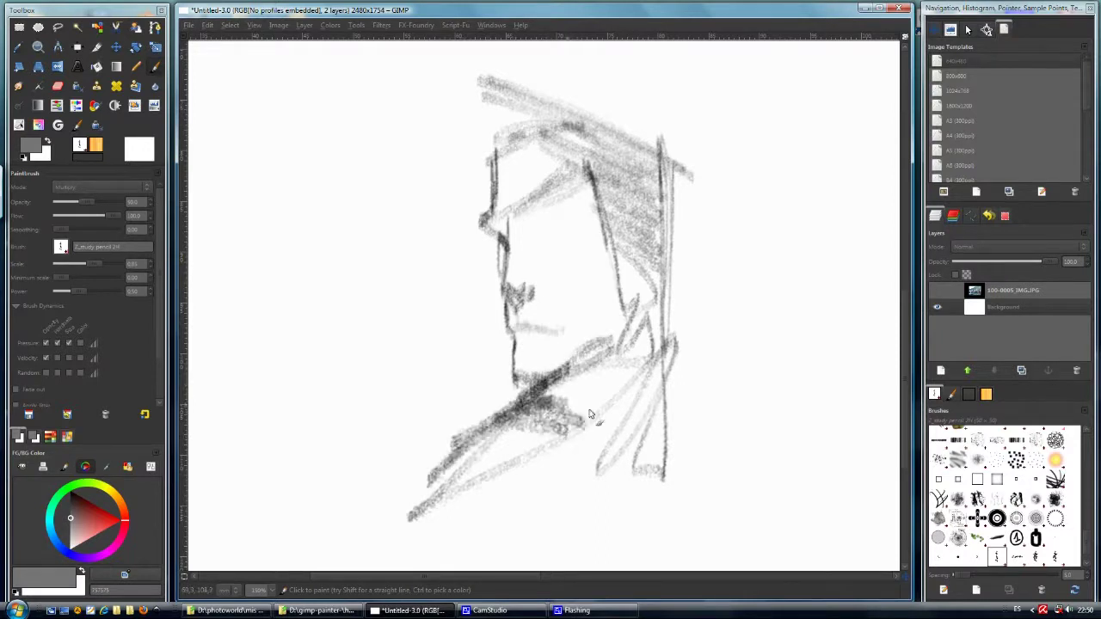
mouse_move(687, 188)
mouse_down()
mouse_move(700, 315)
mouse_move(687, 169)
mouse_up()
mouse_move(692, 185)
mouse_down()
mouse_move(558, 117)
mouse_move(546, 135)
mouse_up()
Zoom out to check the sketch, then add a long curved stroke on the left
ctrl+scroll(482, 359, down, 1)
ctrl+scroll(469, 355, down, 1)
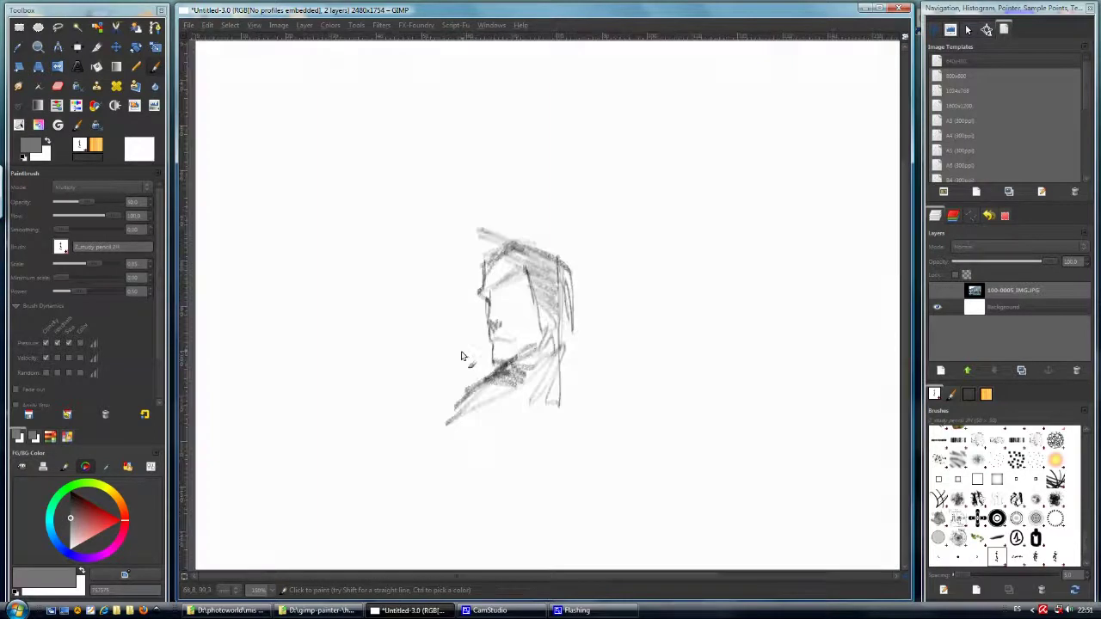
ctrl+scroll(483, 362, up, 1)
ctrl+scroll(497, 363, up, 1)
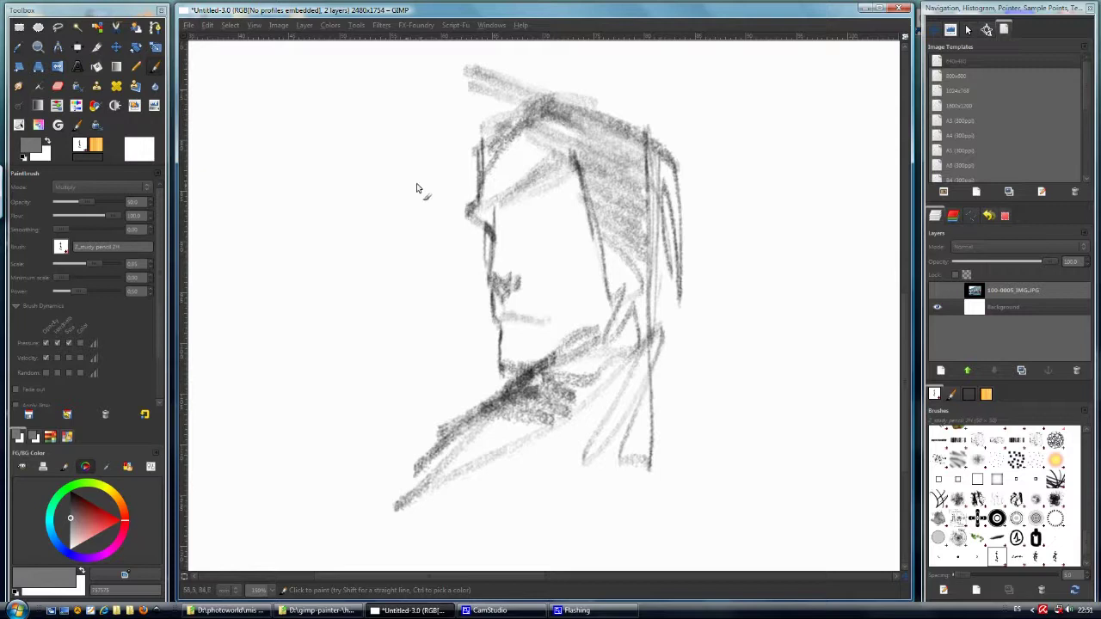
mouse_move(517, 117)
mouse_down()
mouse_move(266, 104)
mouse_move(344, 388)
mouse_move(360, 499)
mouse_up()
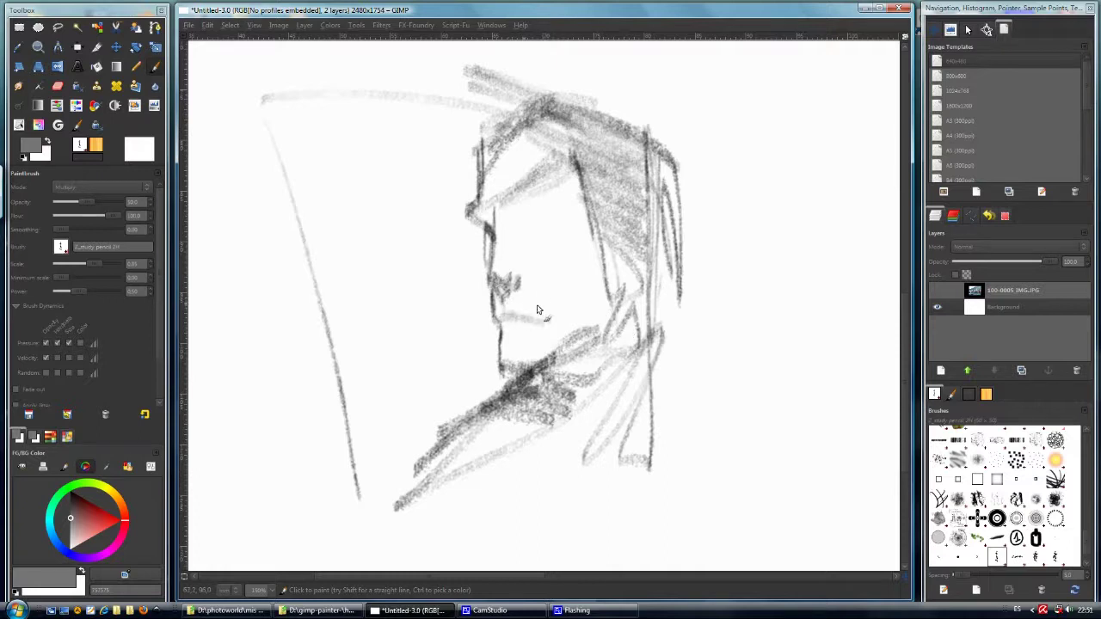
Delete the test sketch, show the bus photo layer and set its opacity to 100
key(Delete)
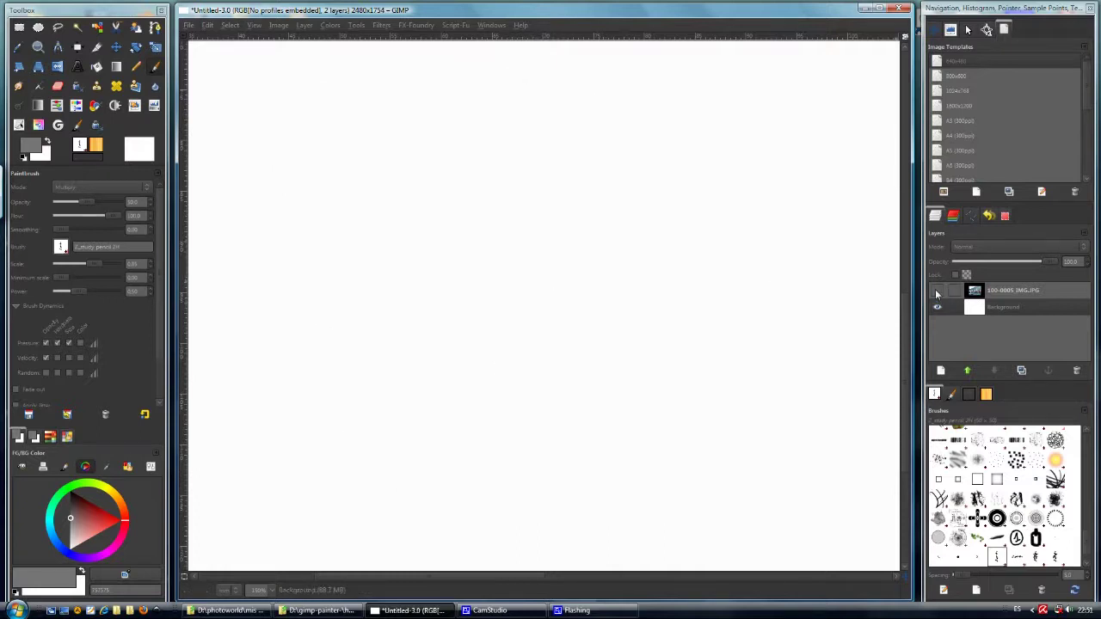
click(936, 293)
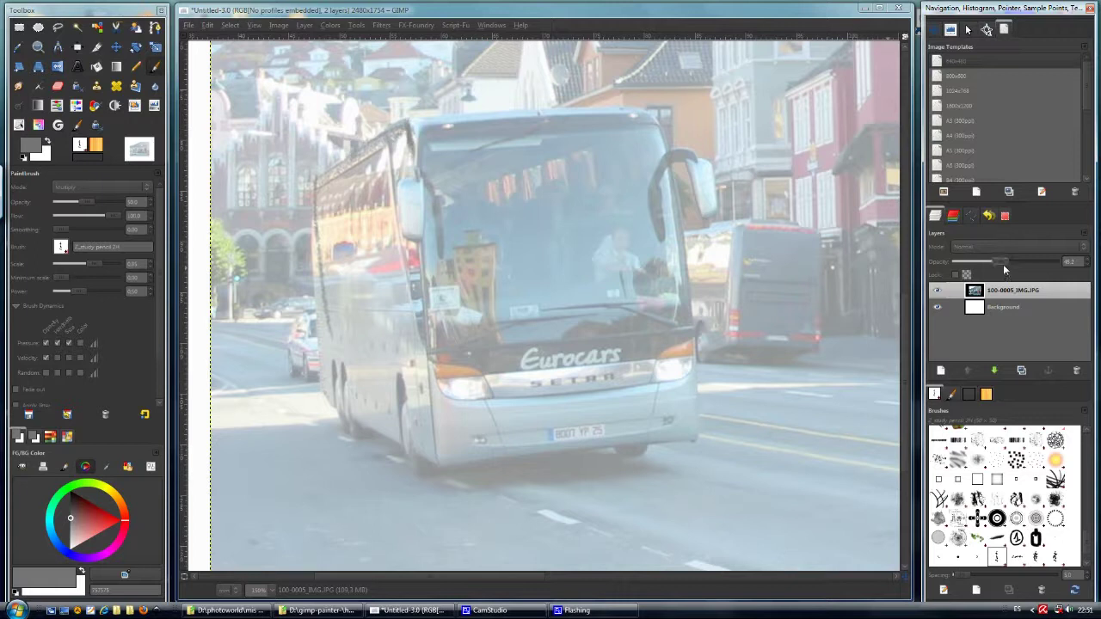
click(1001, 261)
click(1069, 270)
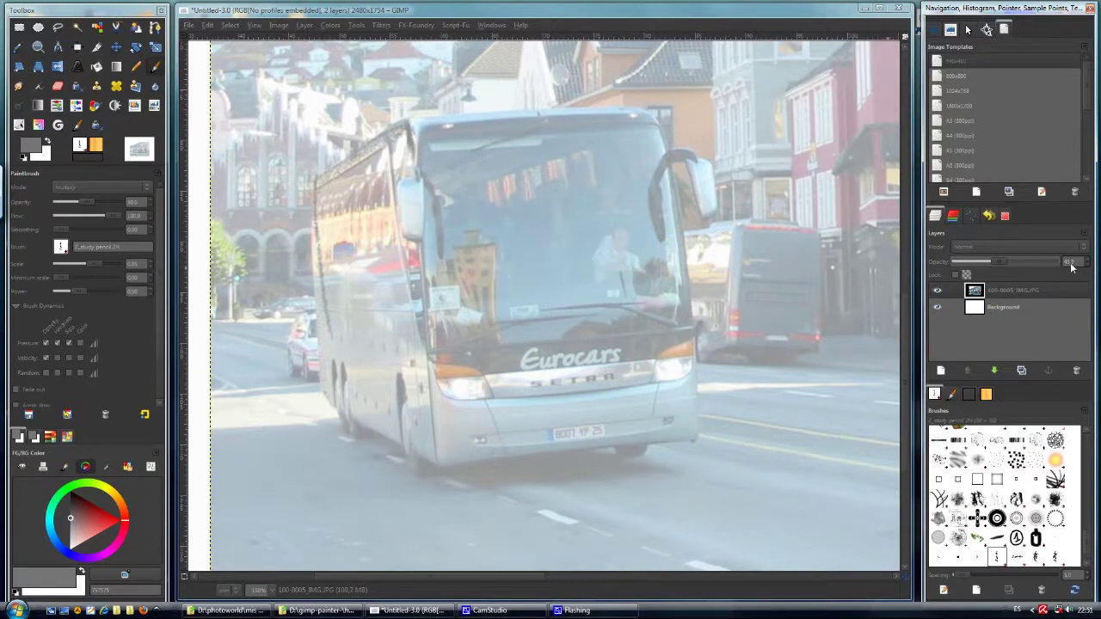
drag(999, 259, 1053, 262)
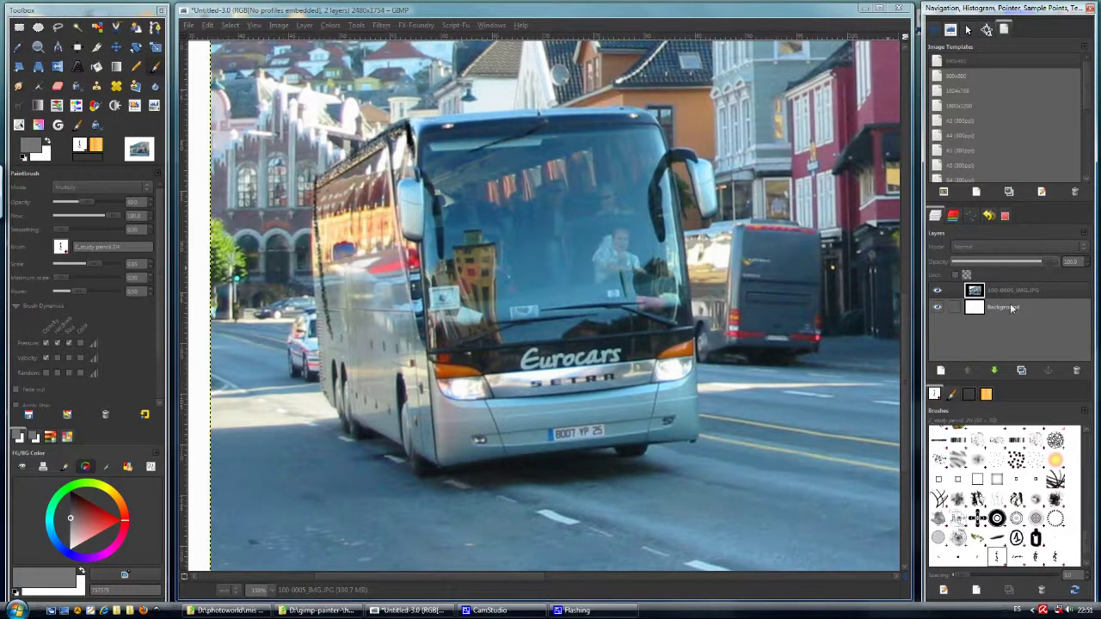
click(1007, 306)
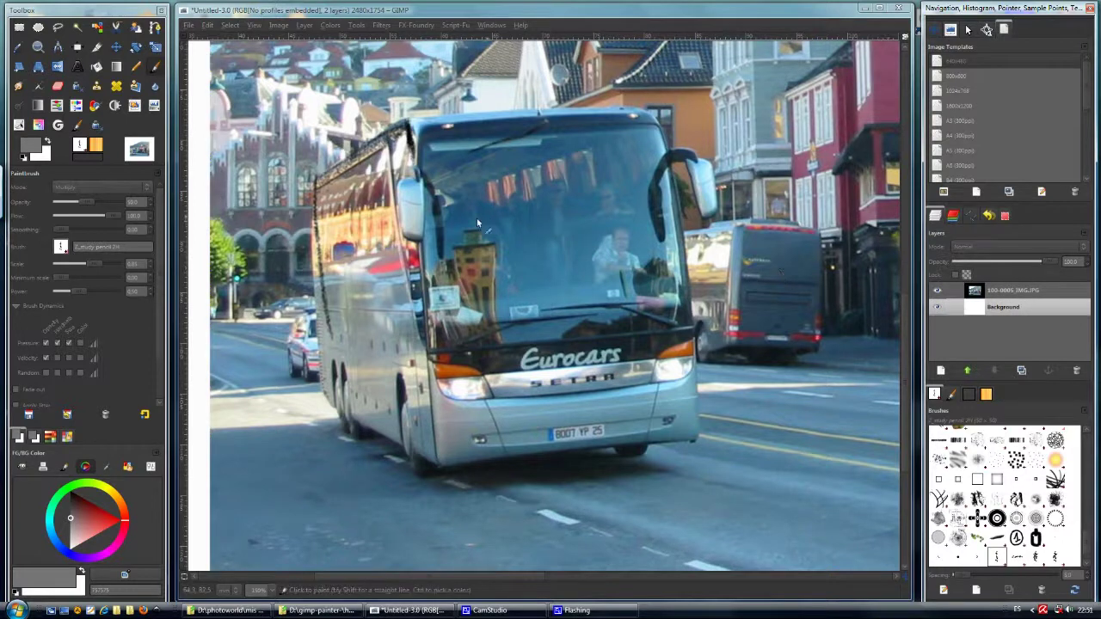
key(Page_Up)
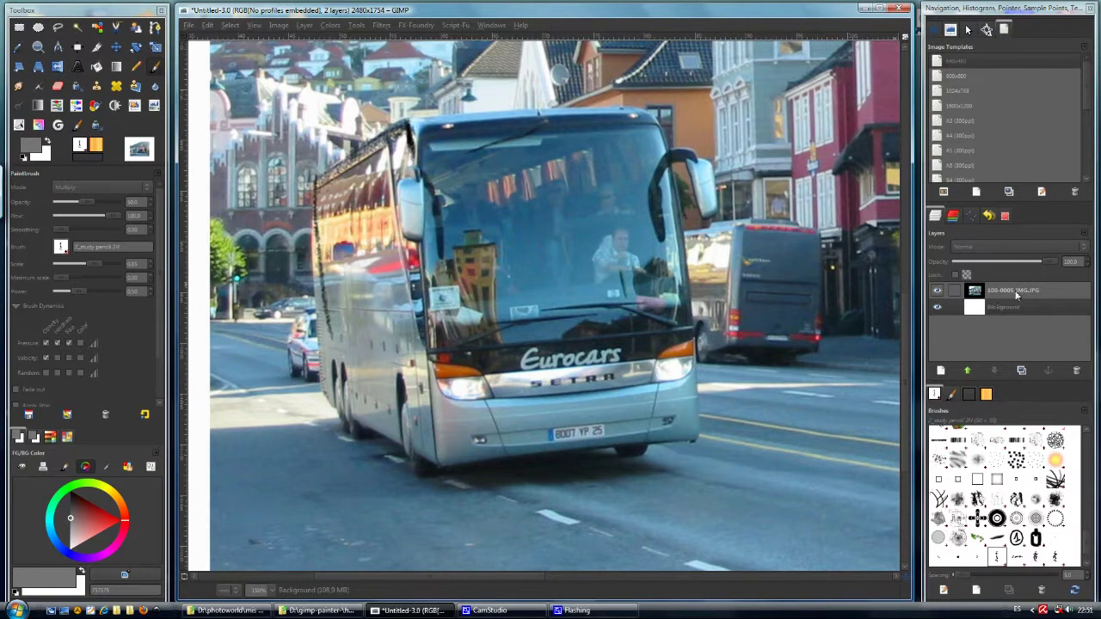
Add a new empty layer above the bus photo and fade the photo to about 60% opacity
click(998, 293)
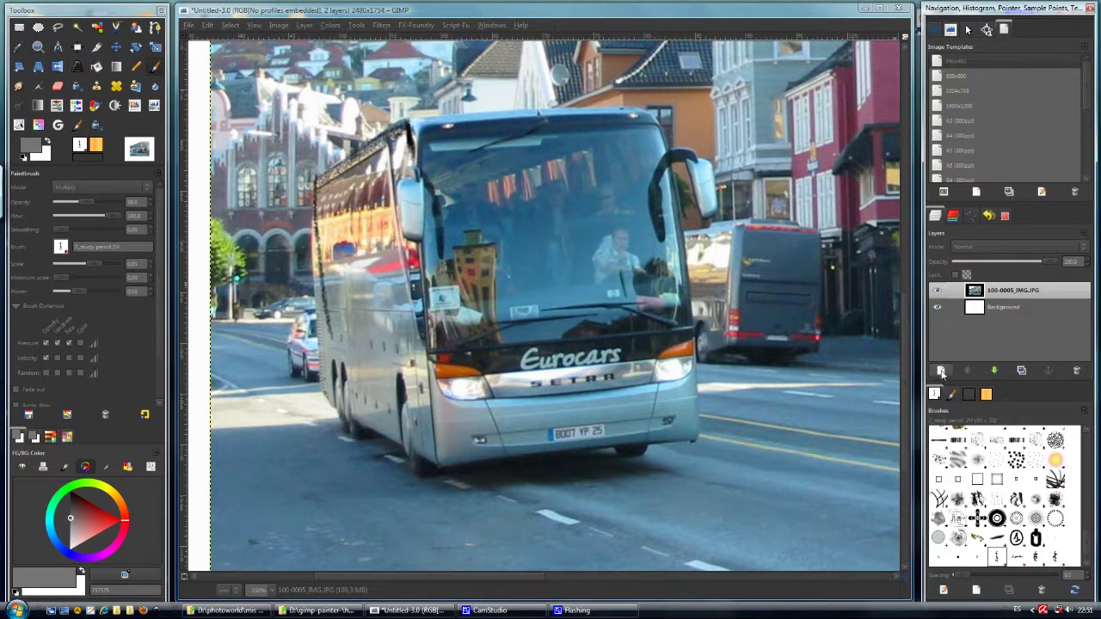
shift+click(942, 371)
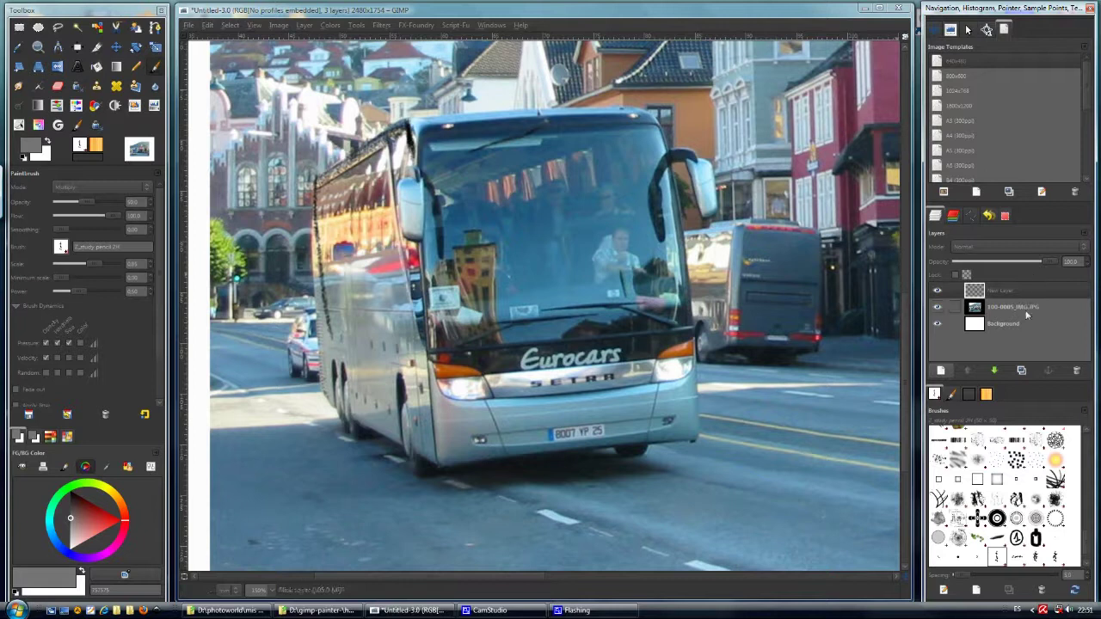
click(998, 291)
drag(1047, 260, 1010, 264)
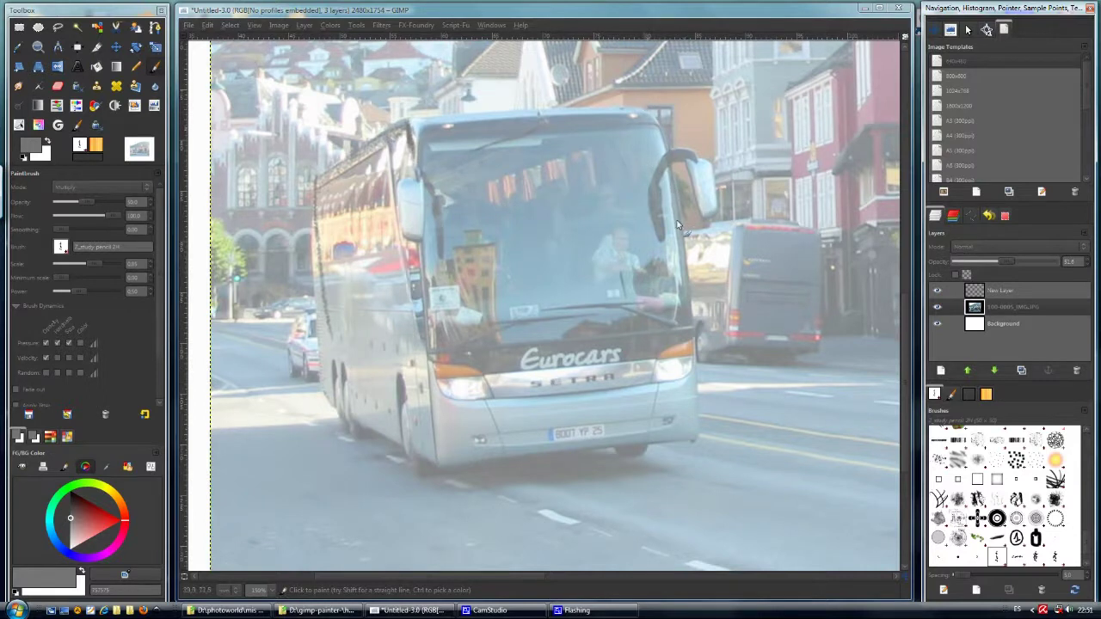
click(998, 290)
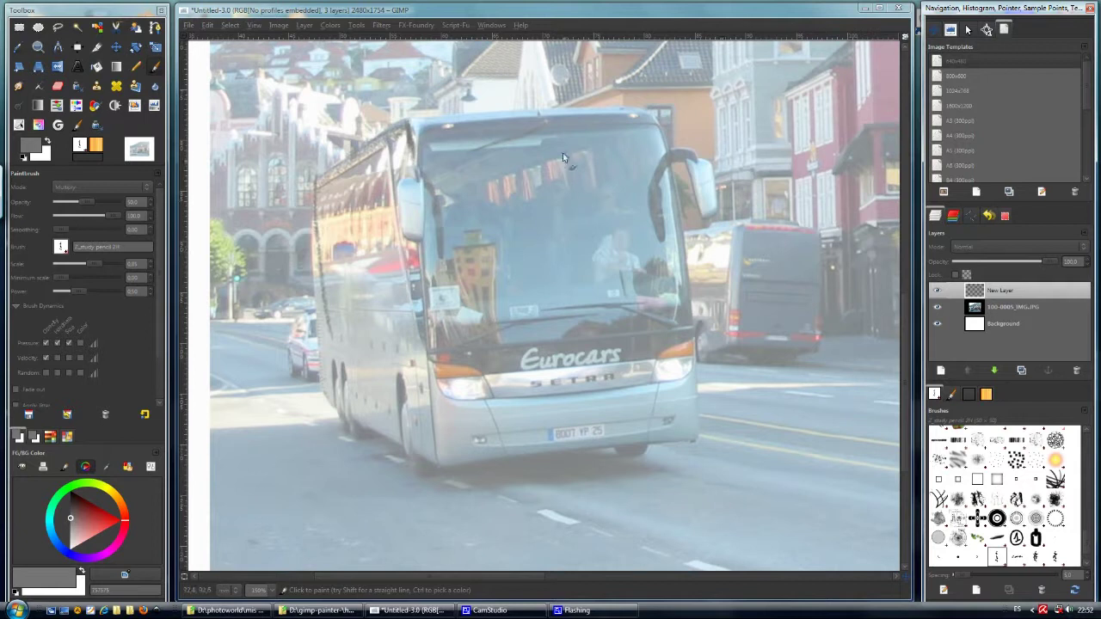
click(652, 129)
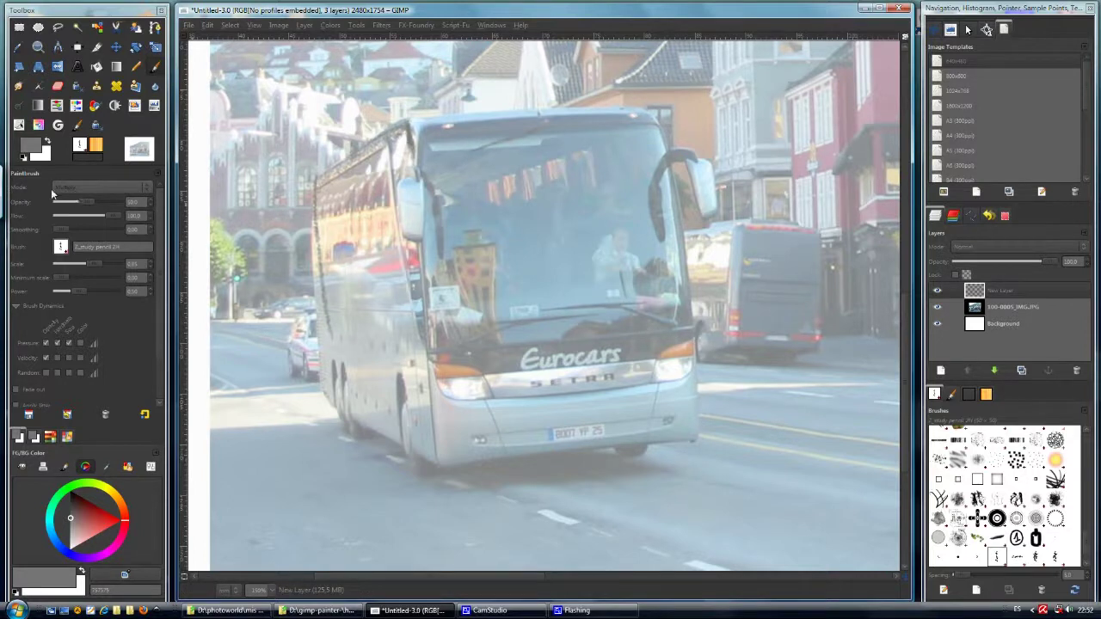
scroll(57, 197, down, 3)
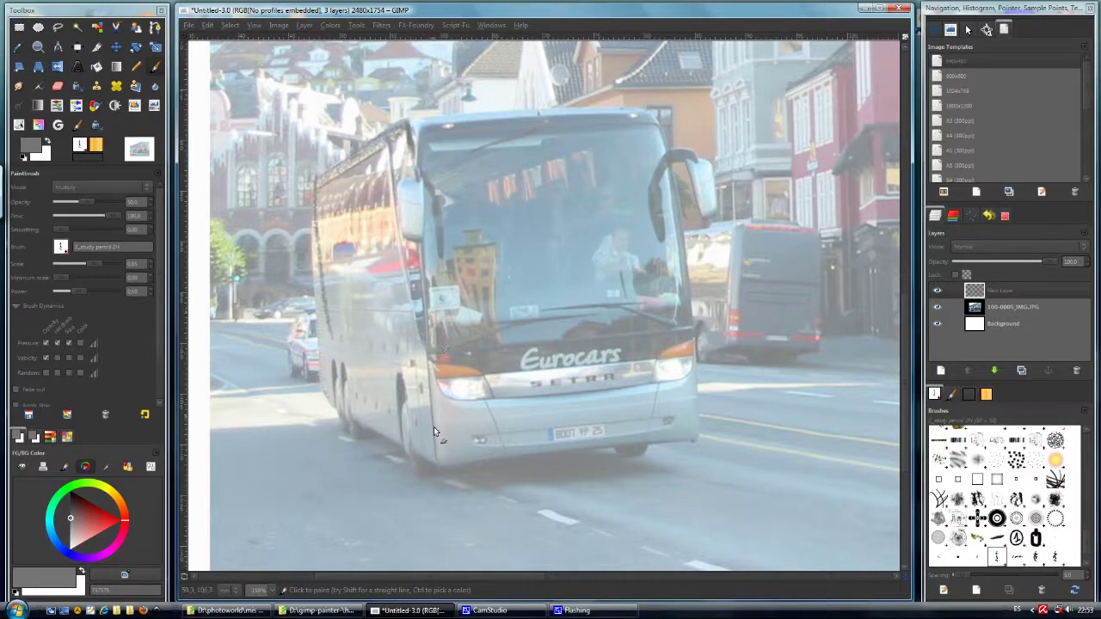
Set the foreground to 50% grey (K 50) and fill the New Layer with it
click(979, 294)
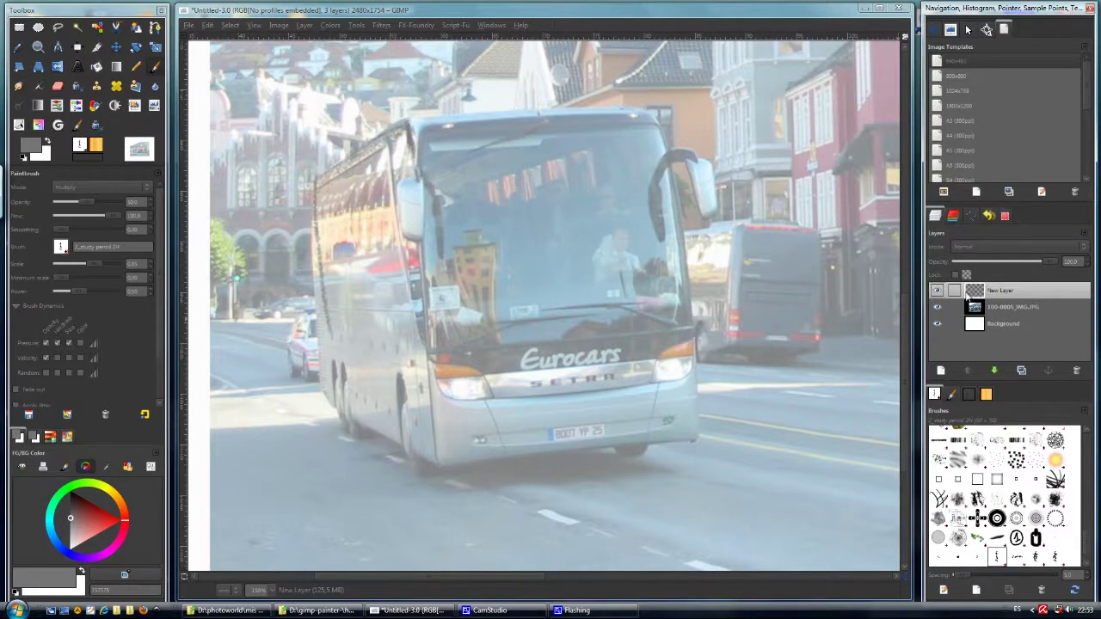
click(67, 436)
click(35, 436)
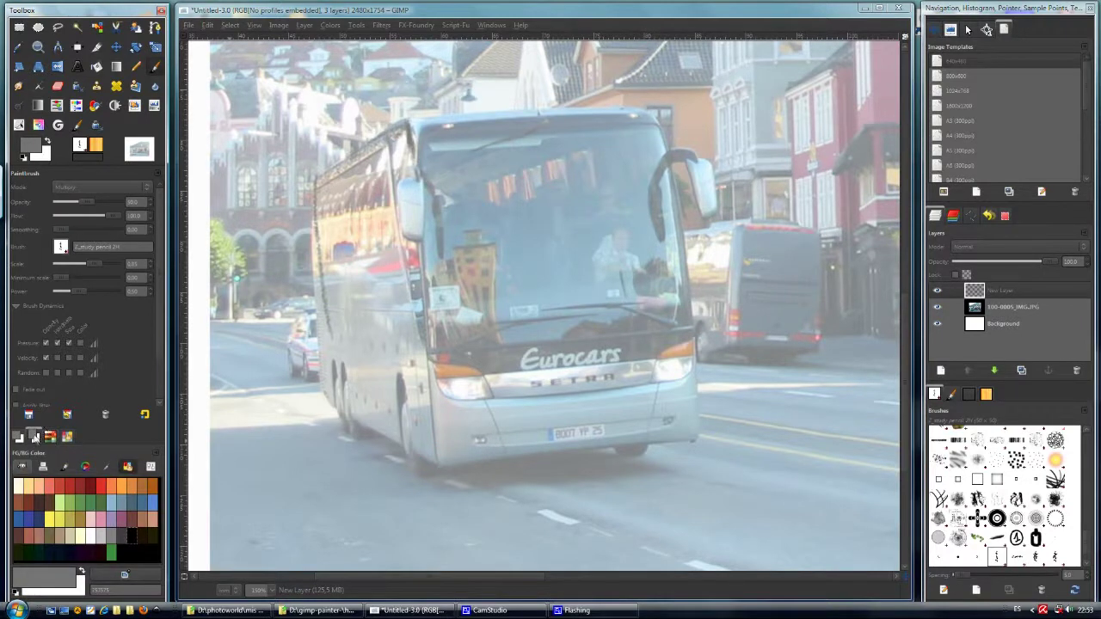
click(64, 468)
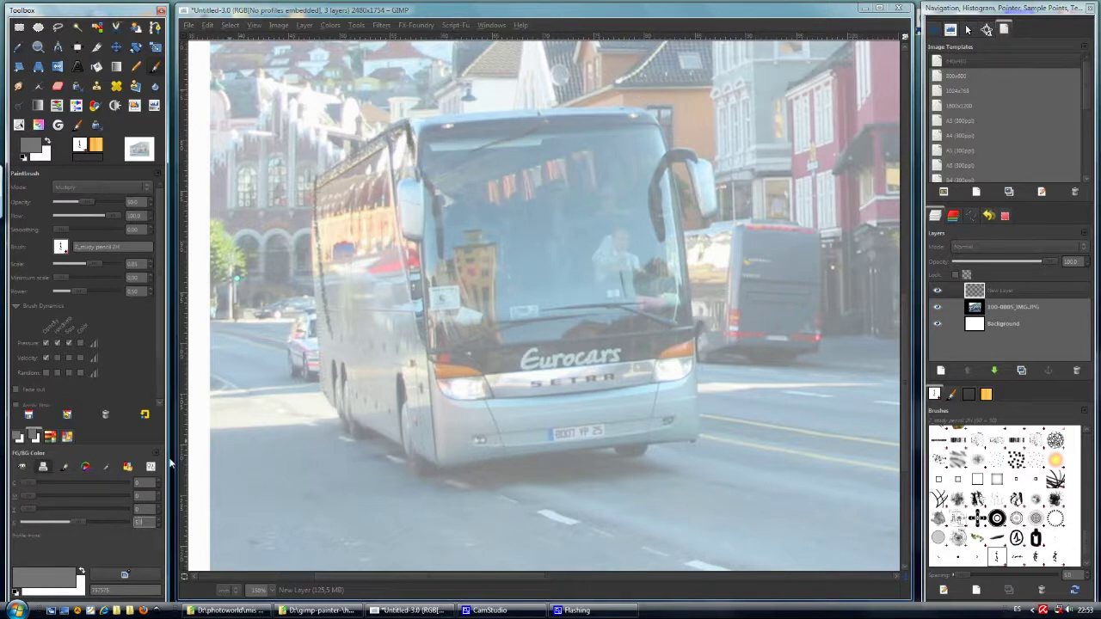
text(0)
key(Return)
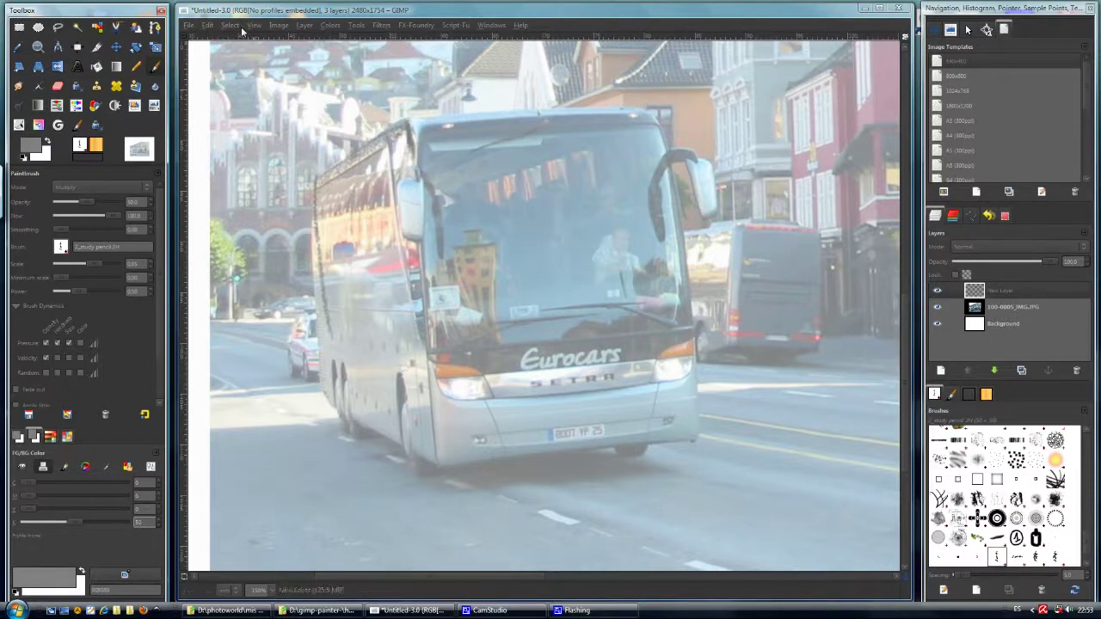
click(208, 25)
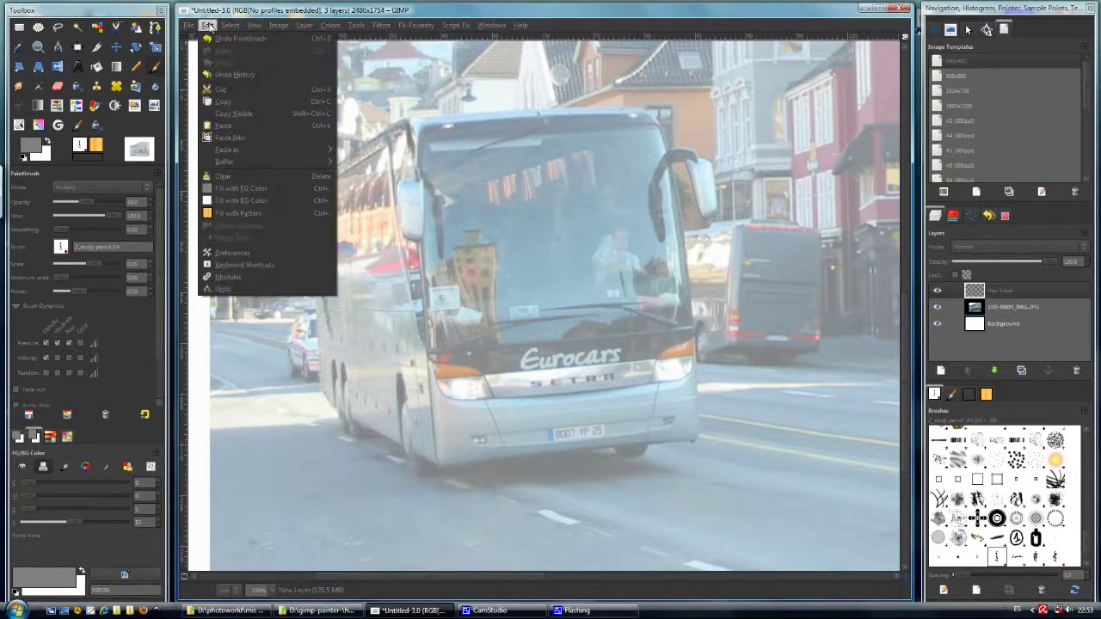
click(256, 188)
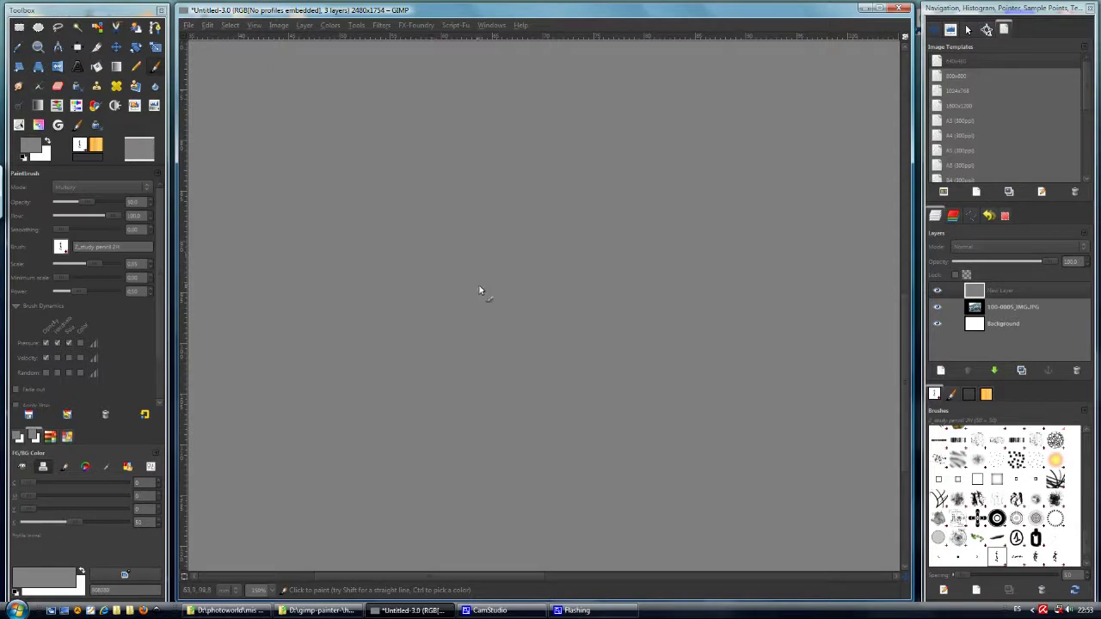
Switch the grey layer to Hard light and trace the left windshield pillar and right mirror
click(1004, 253)
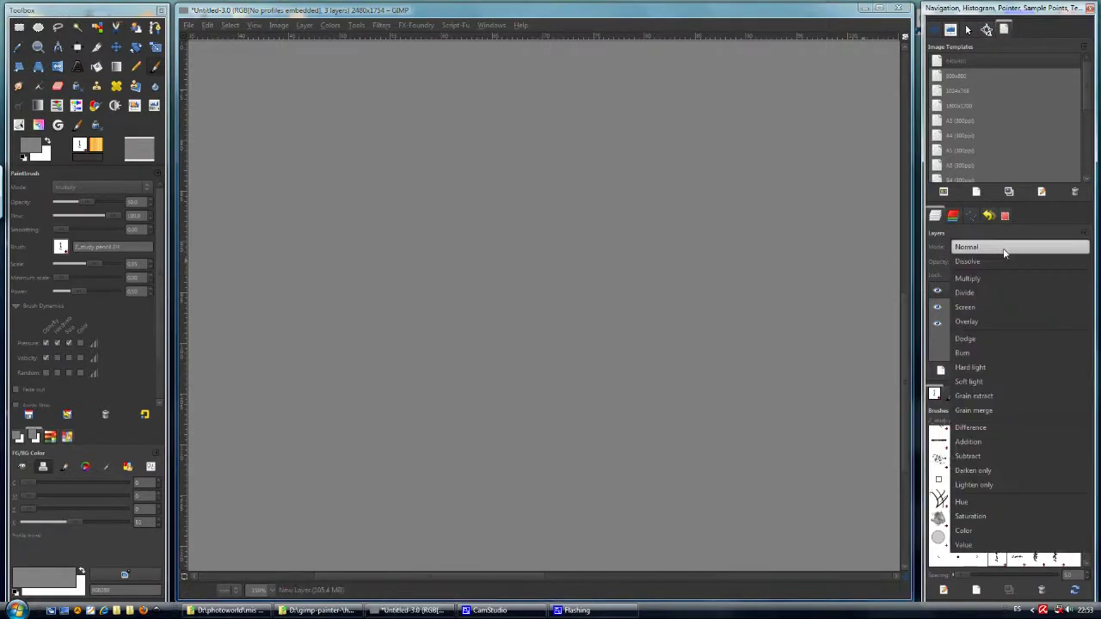
click(998, 361)
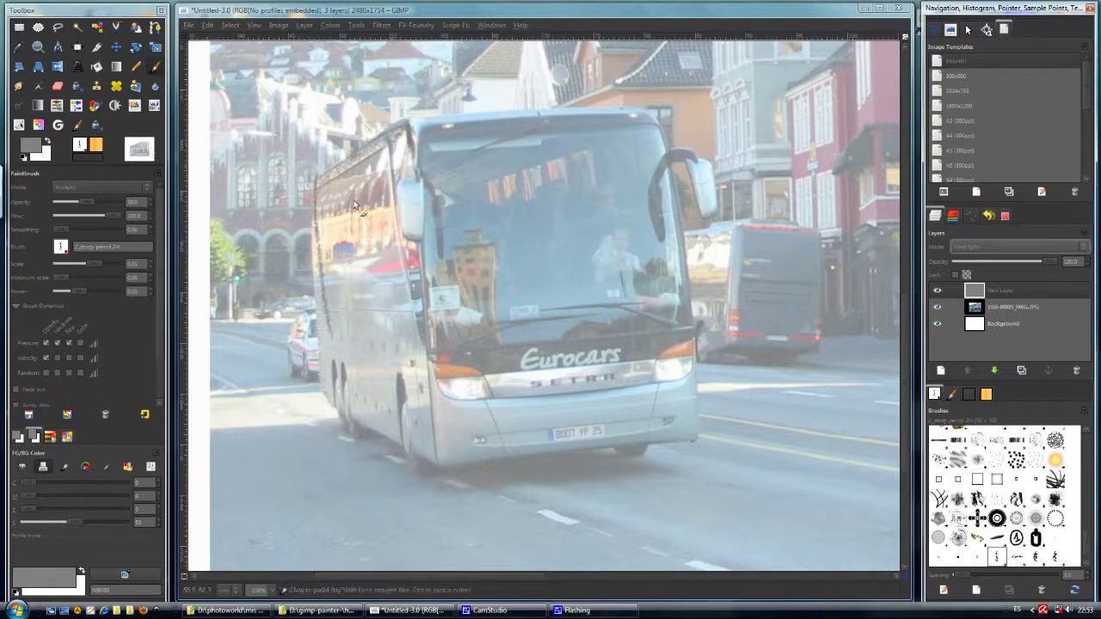
drag(408, 129, 448, 336)
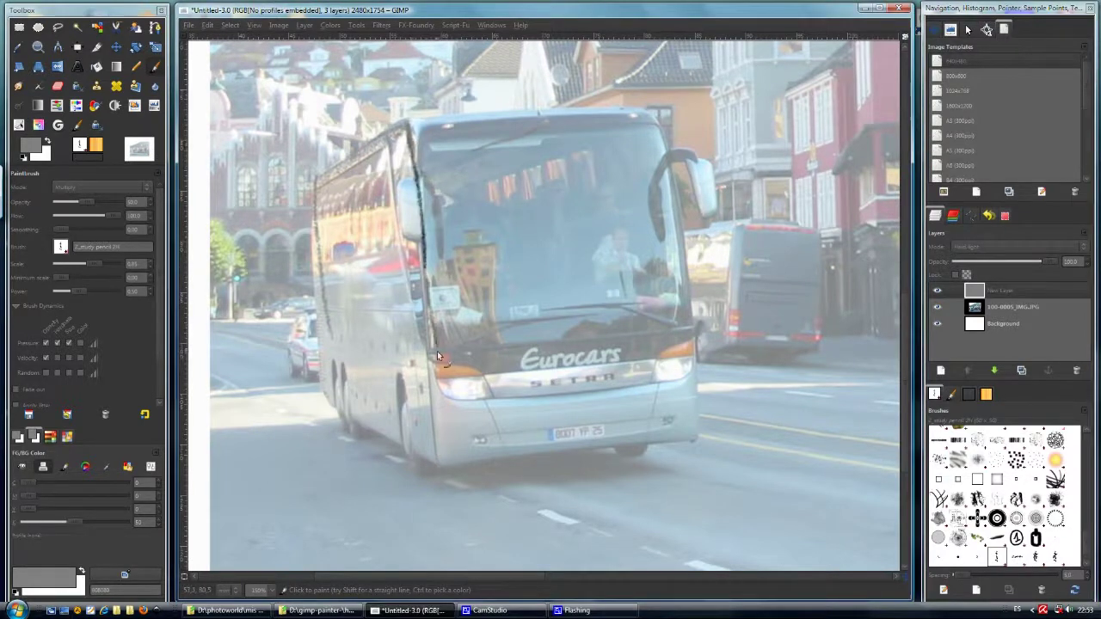
mouse_move(696, 163)
mouse_down()
mouse_move(714, 219)
mouse_move(673, 169)
mouse_move(684, 462)
mouse_move(516, 491)
mouse_move(503, 480)
mouse_up()
Trace the bus roof edge and shade under the front bumper and lower right corner
click(936, 307)
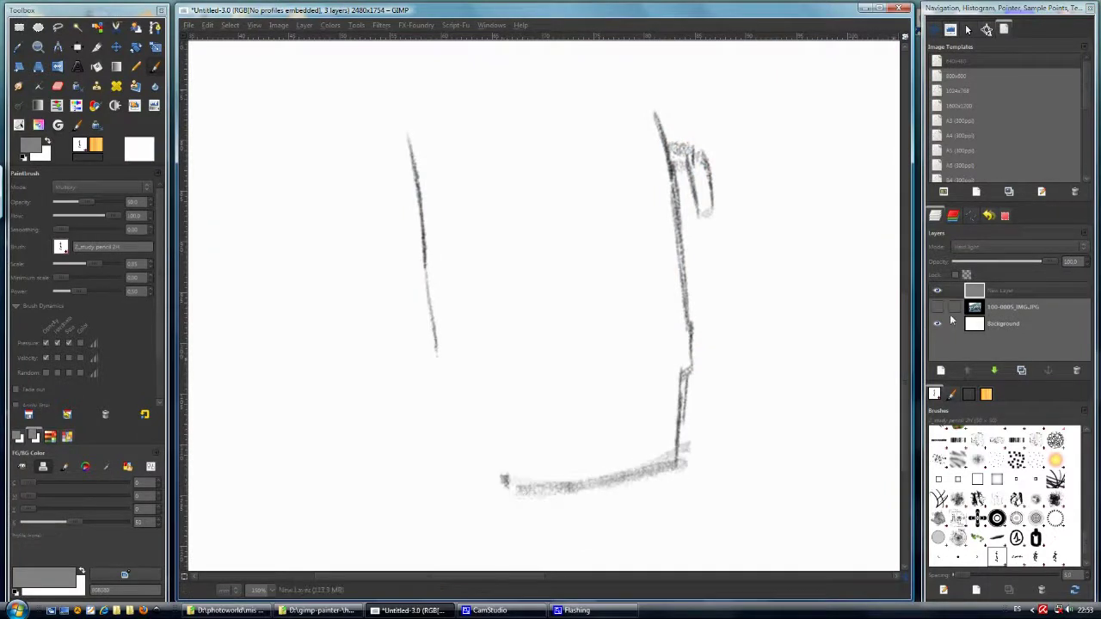
click(937, 307)
mouse_move(634, 113)
mouse_down()
mouse_move(448, 109)
mouse_move(406, 129)
mouse_move(667, 112)
mouse_move(643, 109)
mouse_move(671, 166)
mouse_up()
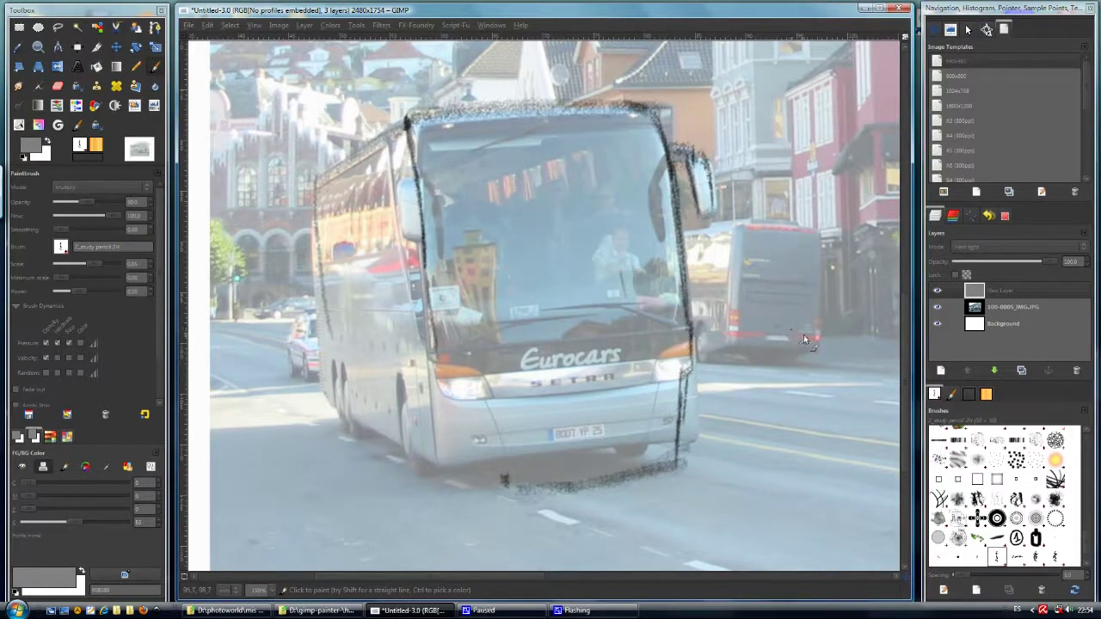
mouse_move(678, 456)
mouse_down()
mouse_move(585, 456)
mouse_move(623, 459)
mouse_move(524, 475)
mouse_move(532, 488)
mouse_move(645, 465)
mouse_up()
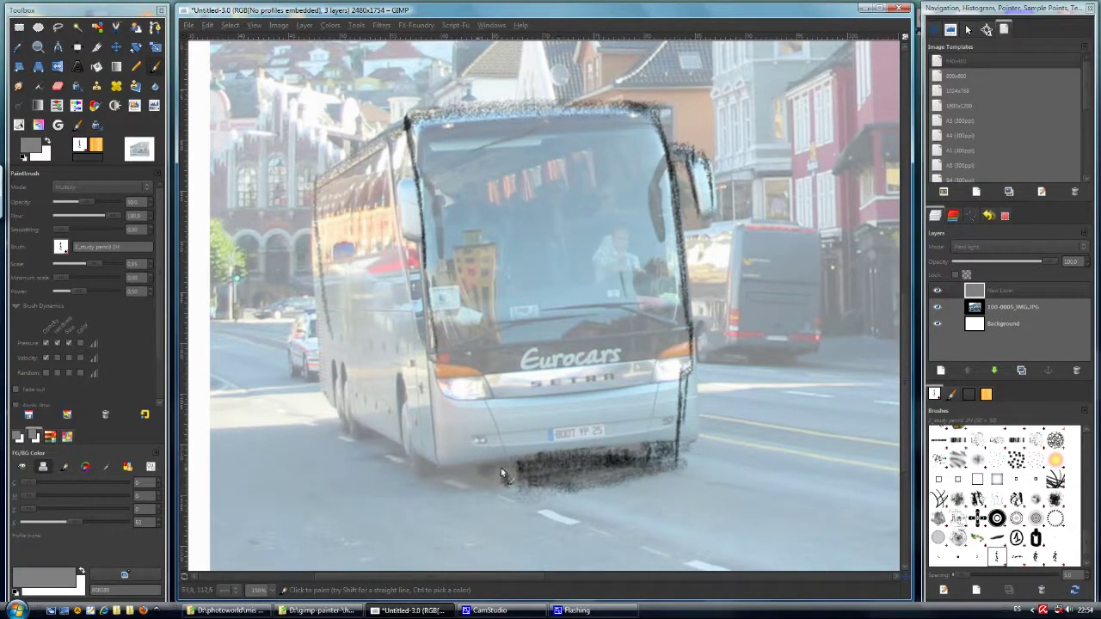
mouse_move(534, 466)
mouse_down()
mouse_move(435, 482)
mouse_move(478, 475)
mouse_up()
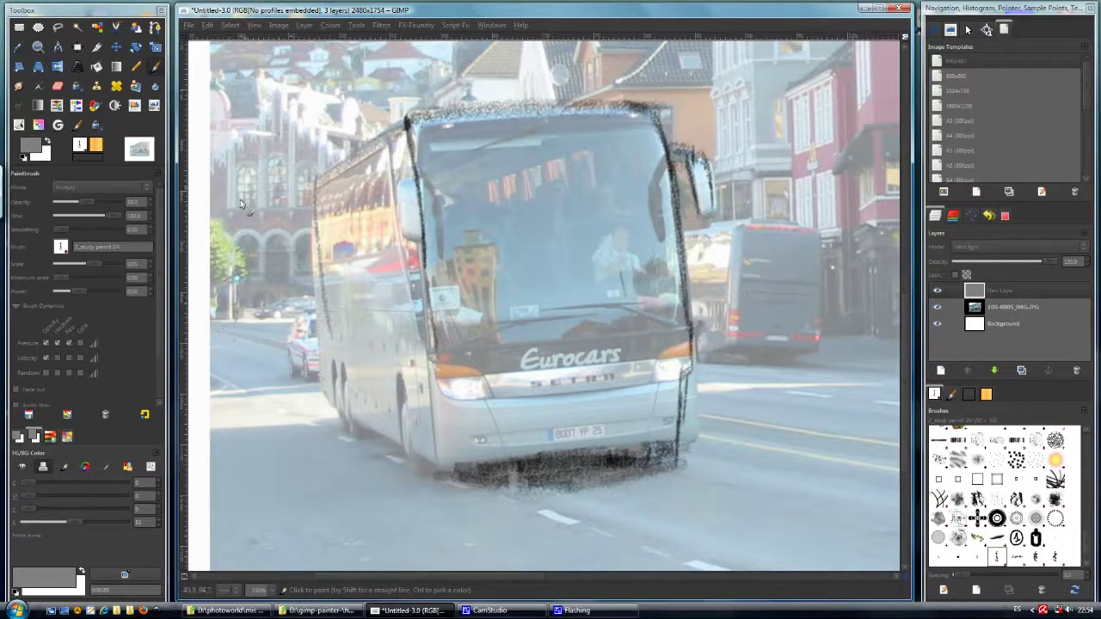
With a GPS pencil preset on the grey layer, trace the bus's left front edge and side
click(67, 415)
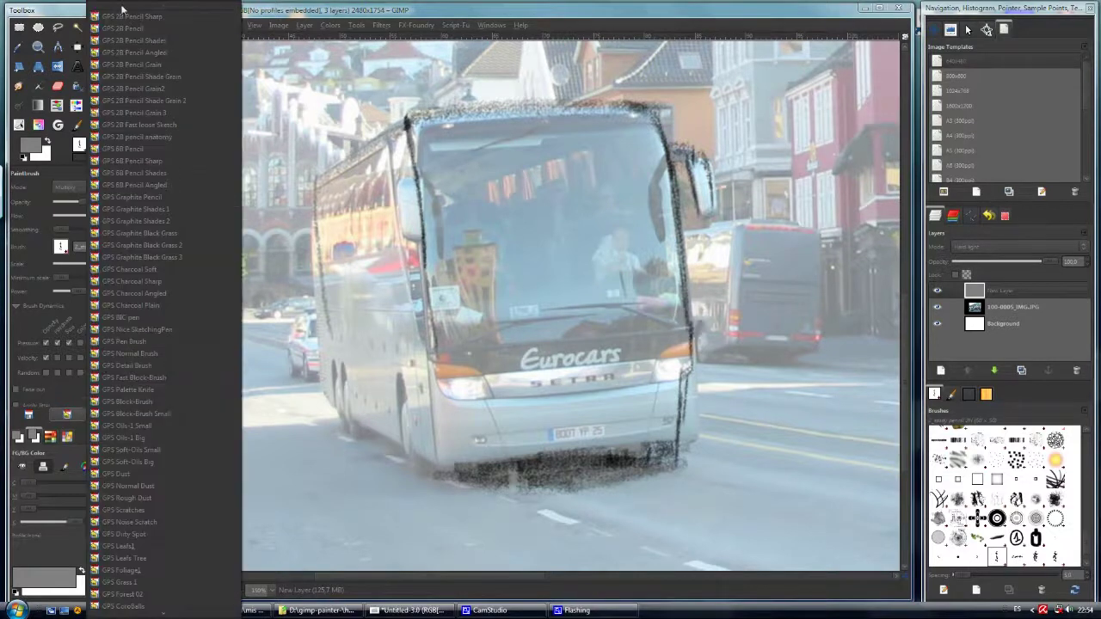
click(268, 241)
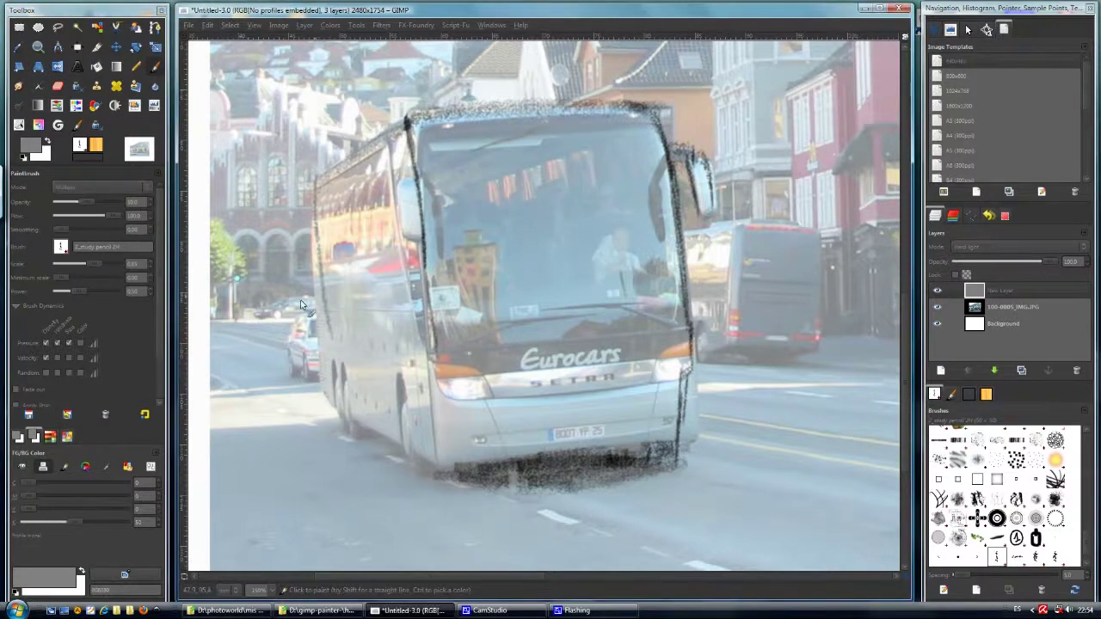
click(68, 416)
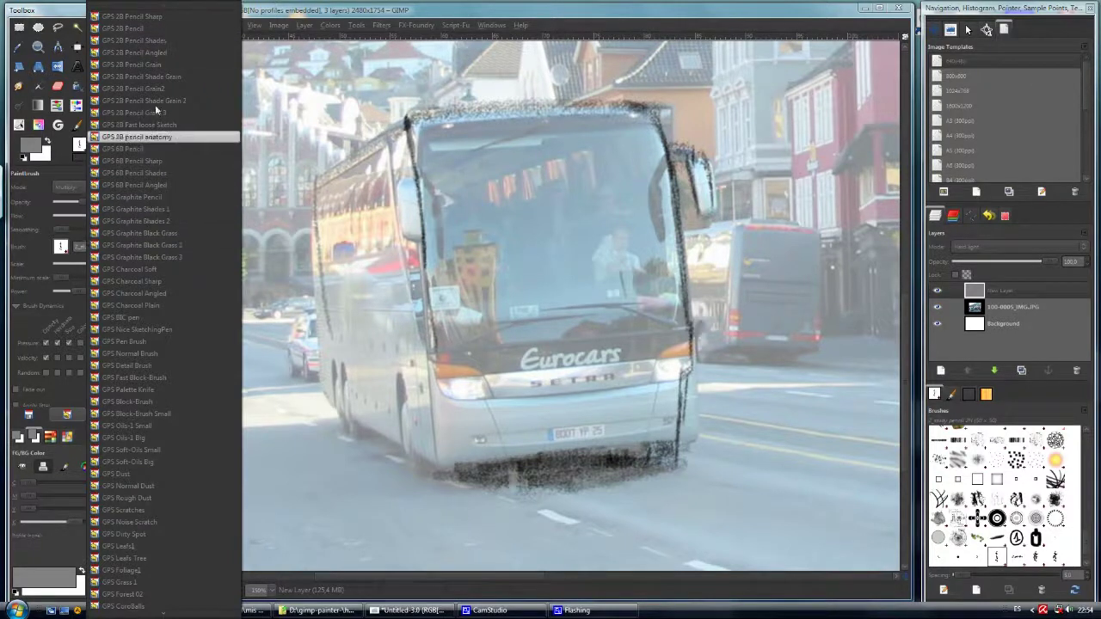
click(280, 152)
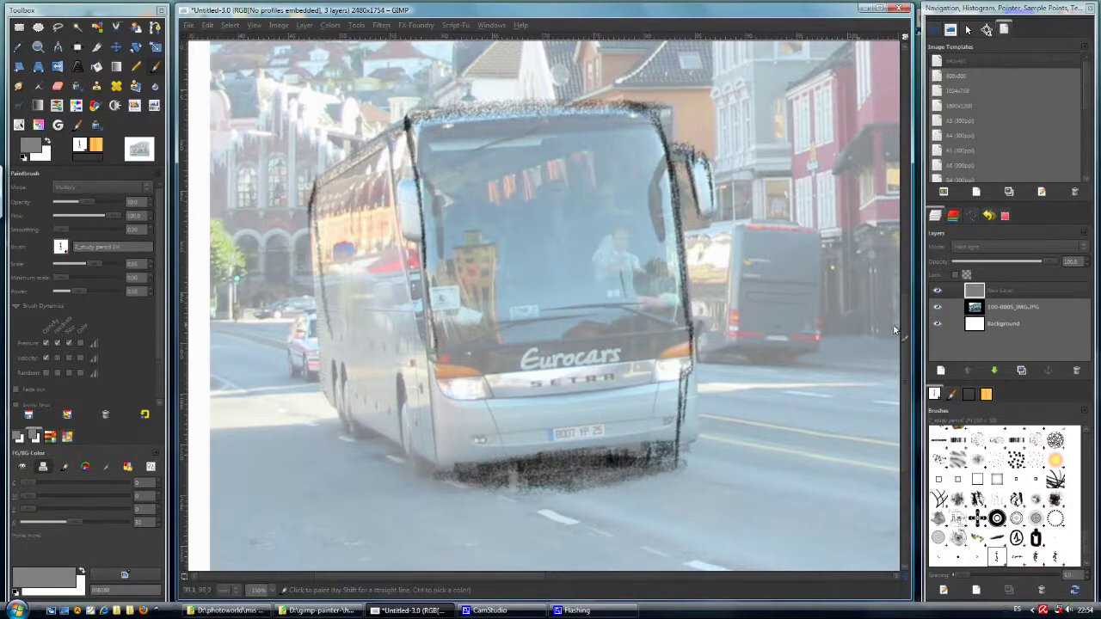
click(989, 292)
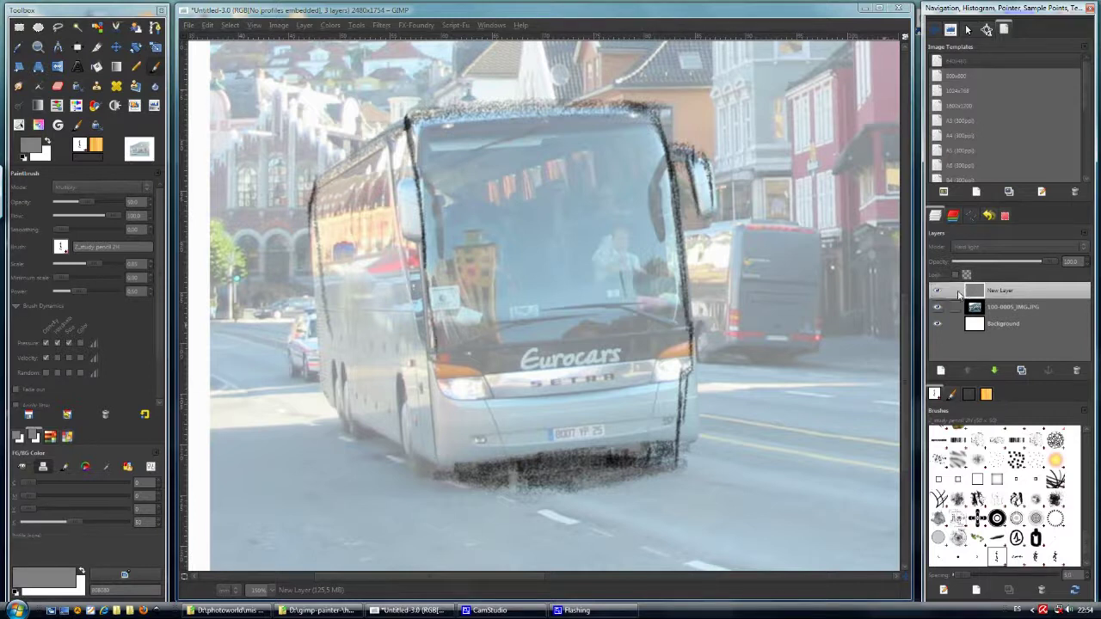
click(976, 291)
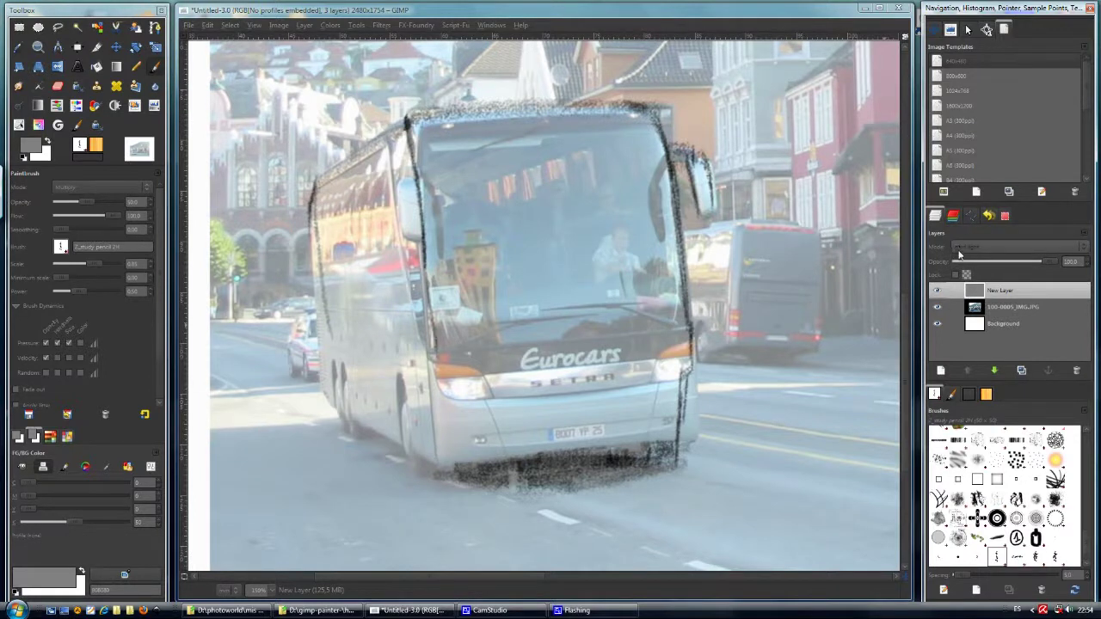
scroll(980, 250, down, 1)
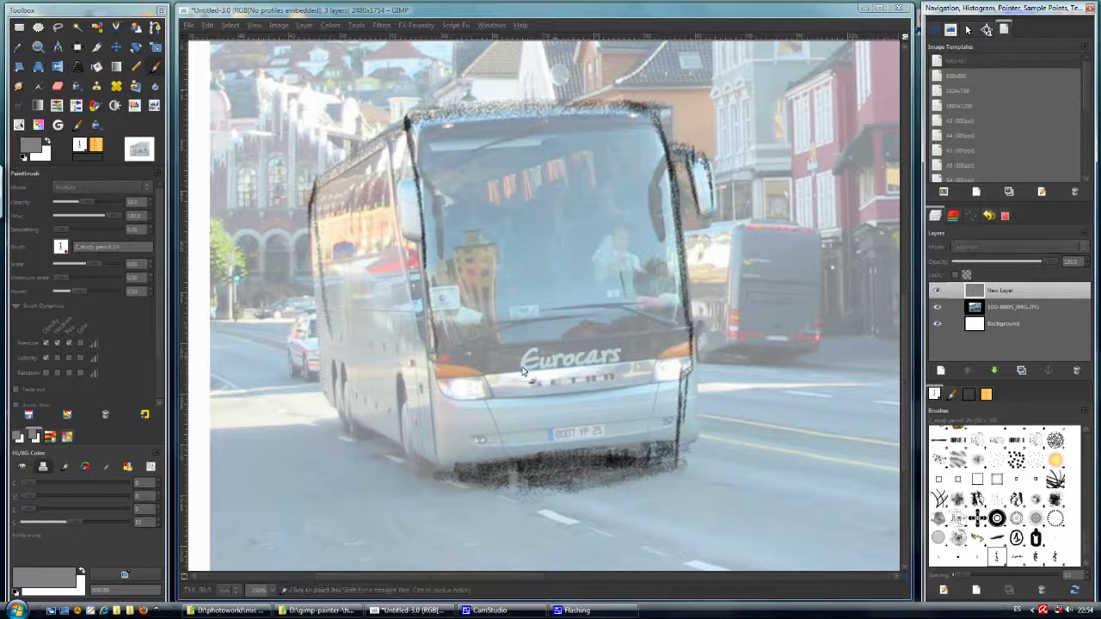
drag(425, 368, 432, 441)
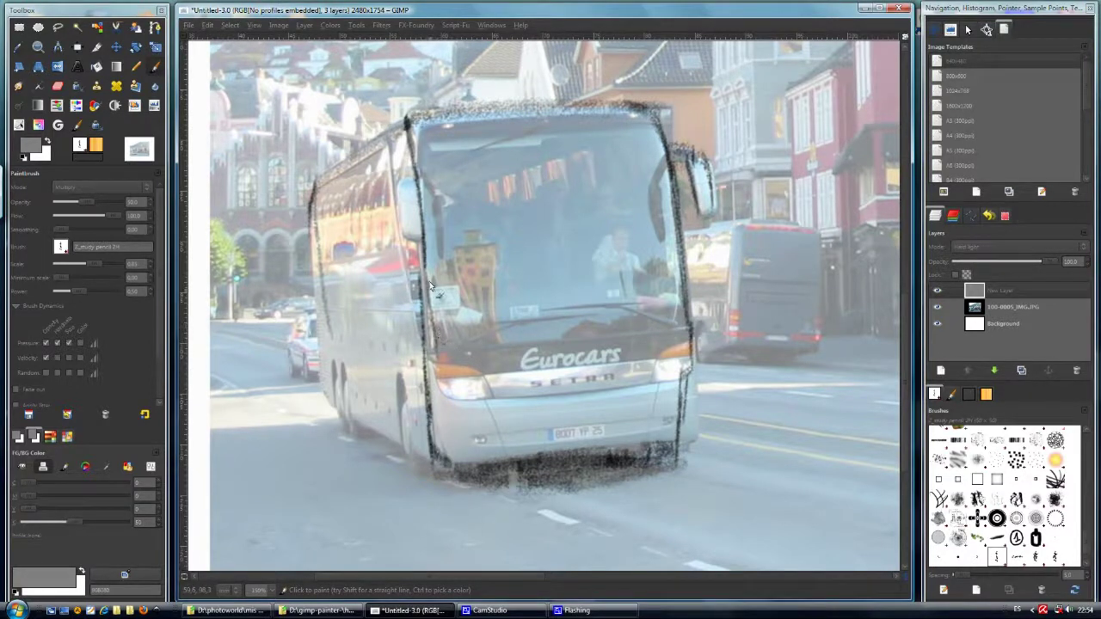
mouse_move(423, 313)
mouse_down()
mouse_move(316, 315)
mouse_move(324, 387)
mouse_move(333, 368)
mouse_move(343, 421)
mouse_move(370, 434)
mouse_up()
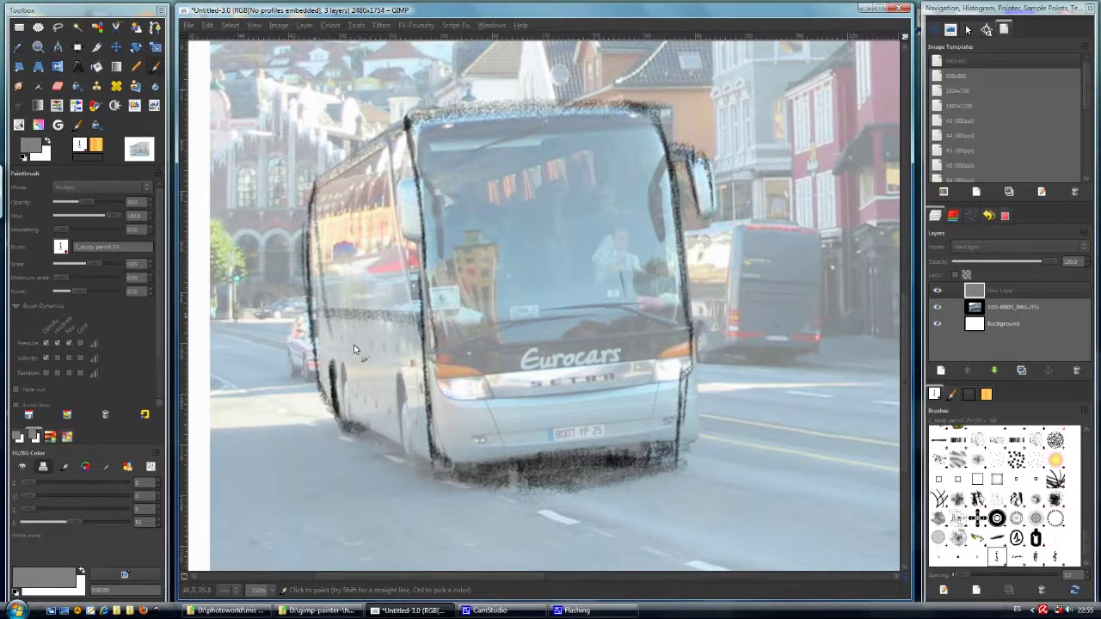